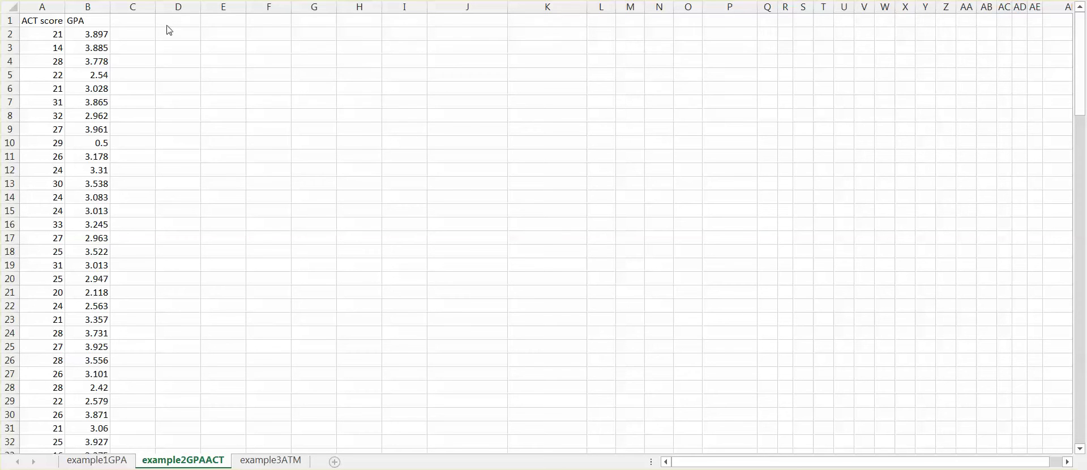
Enter the heading Covariance.s in cell C1, beside the GPA column.
left_click(148, 22)
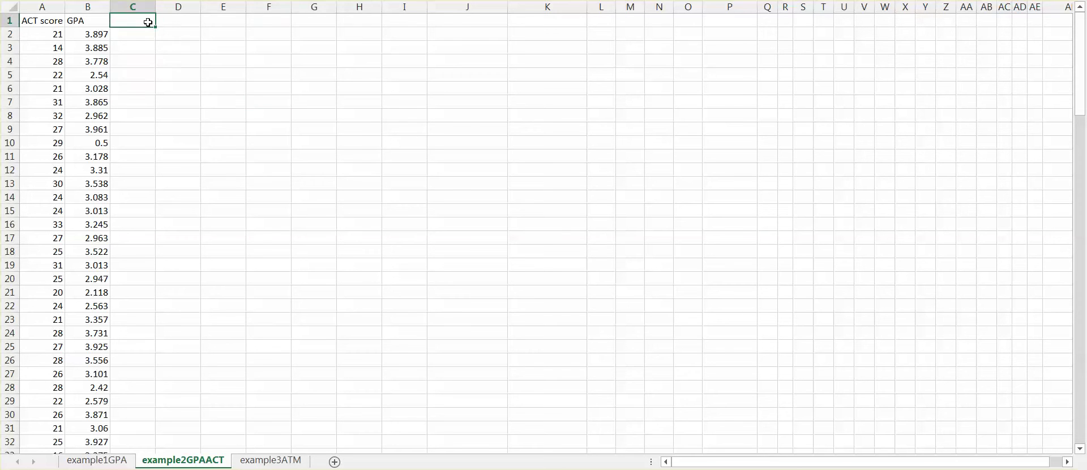
type("Covariance.p")
key("BackSpace")
type("s")
key("Return")
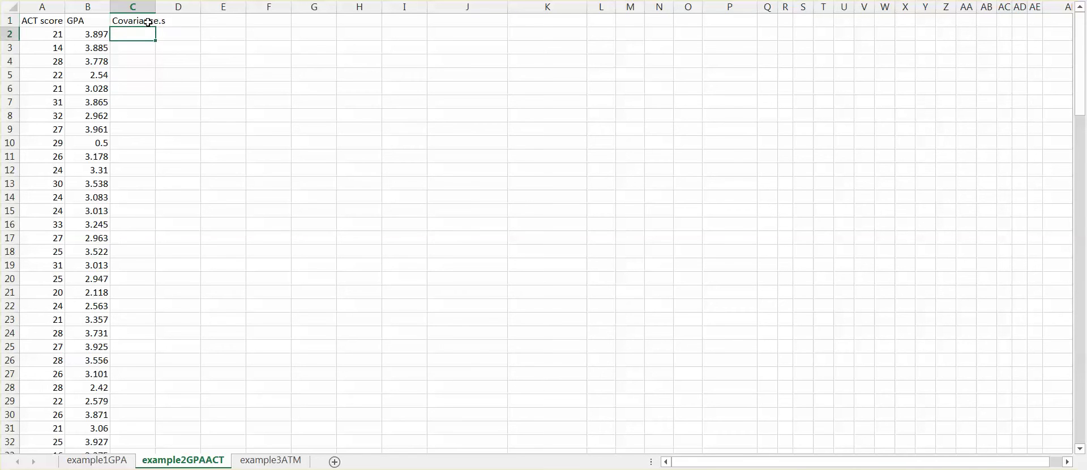
Calculate the sample covariance of ACT score and GPA in C2 with COVARIANCE.S over A1:A121 and B1:B121.
type("=")
type("cov")
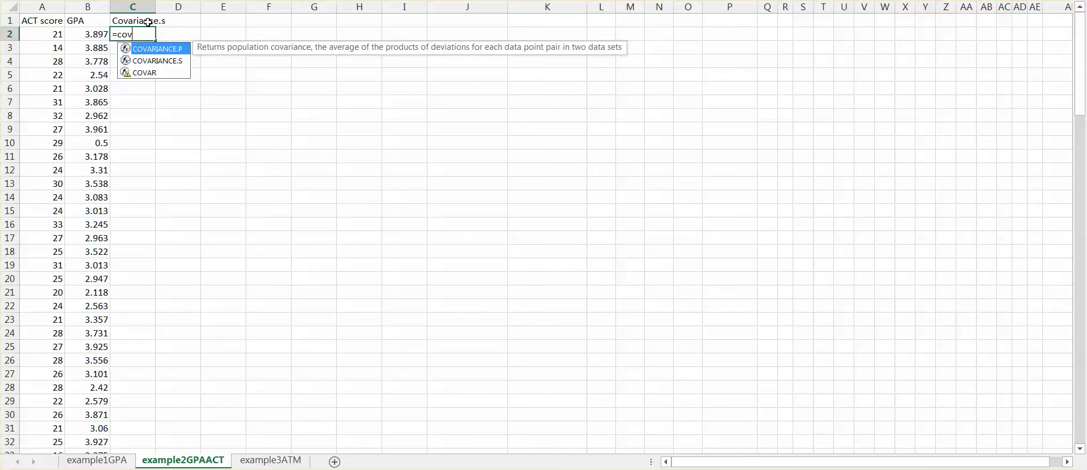
type("arianc")
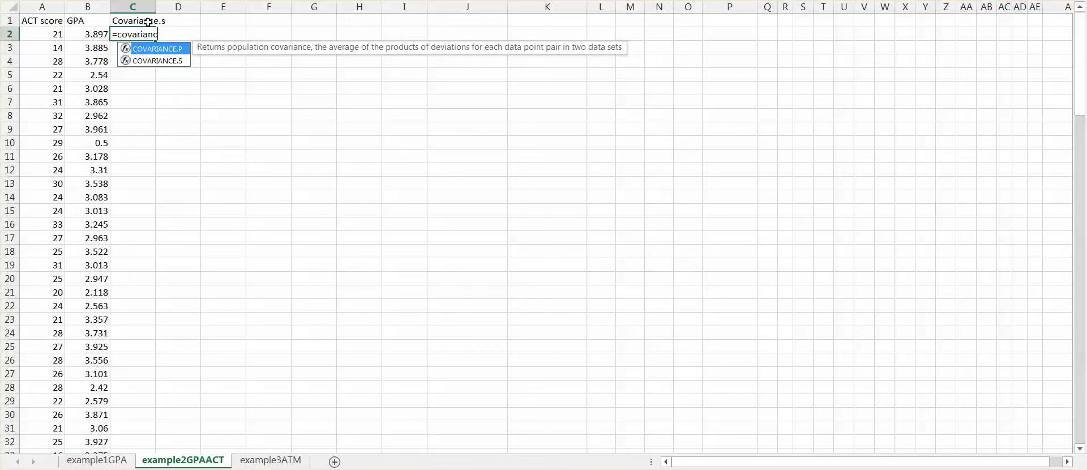
type("e.s")
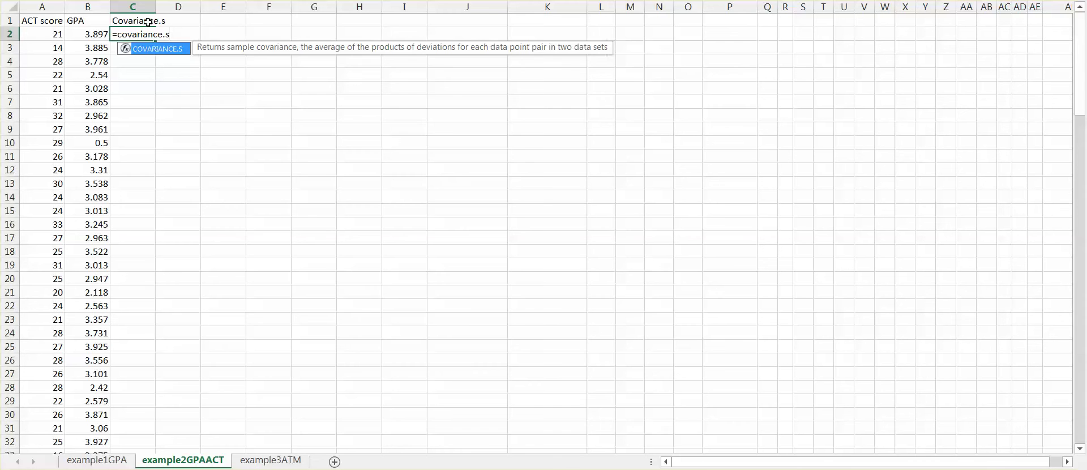
type("(")
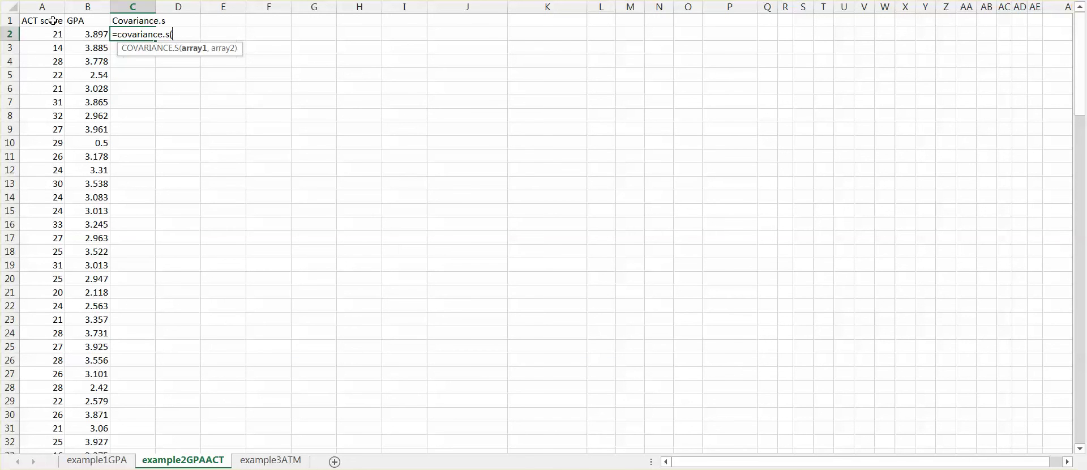
left_click_drag(52, 21, 65, 415)
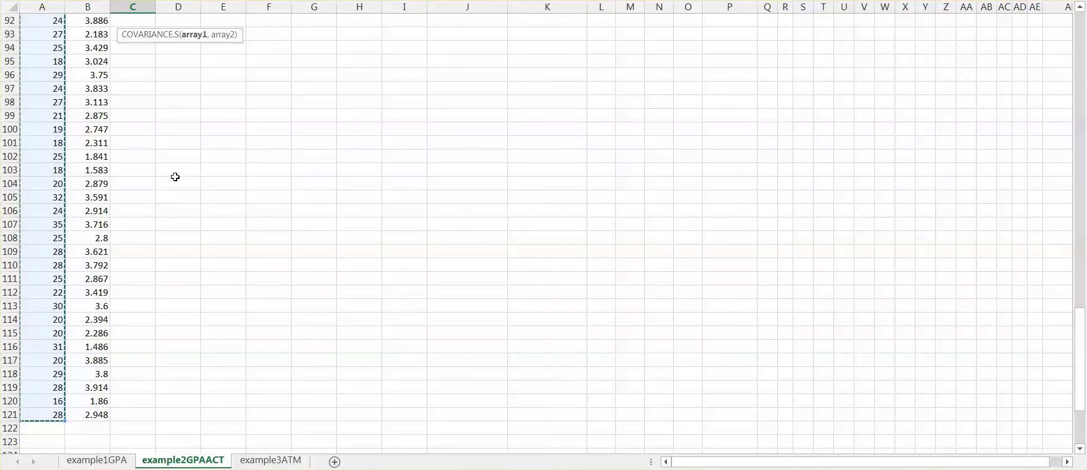
scroll(126, 74, "up", 6)
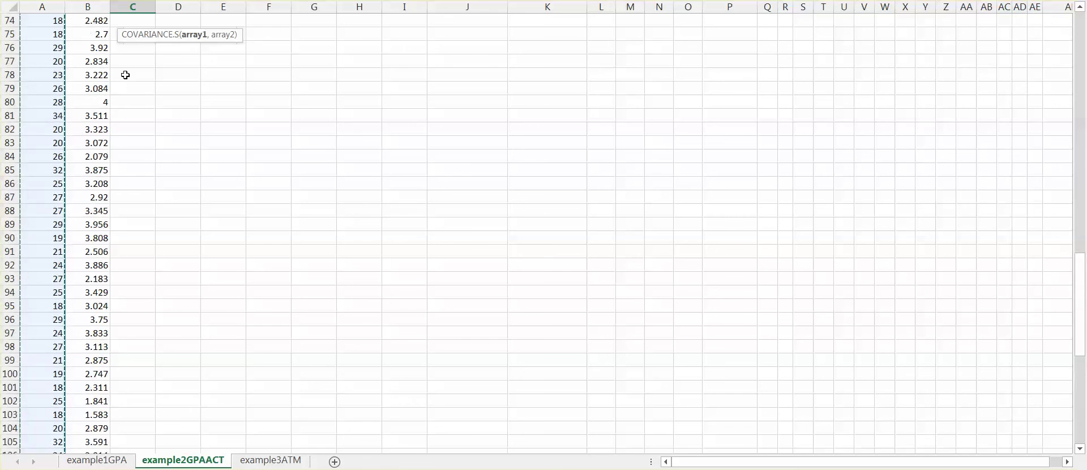
scroll(126, 75, "up", 20)
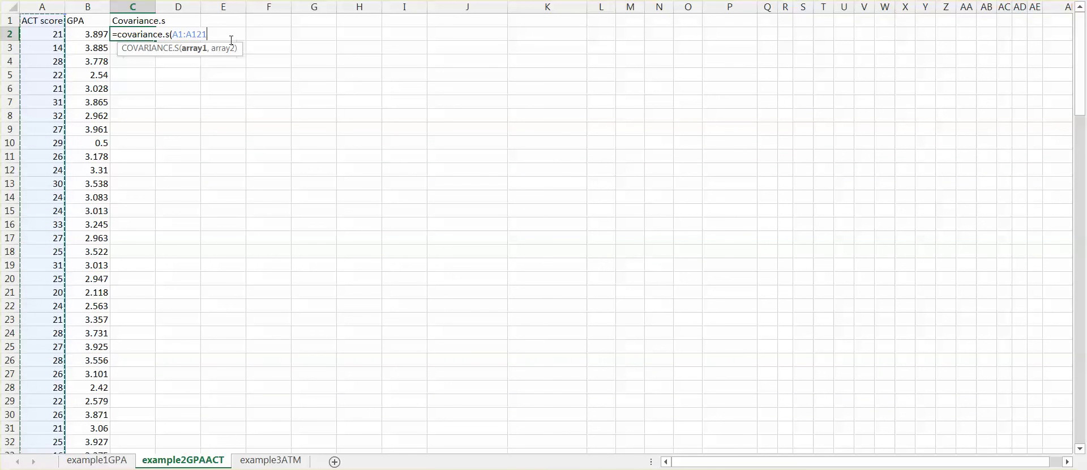
type(",")
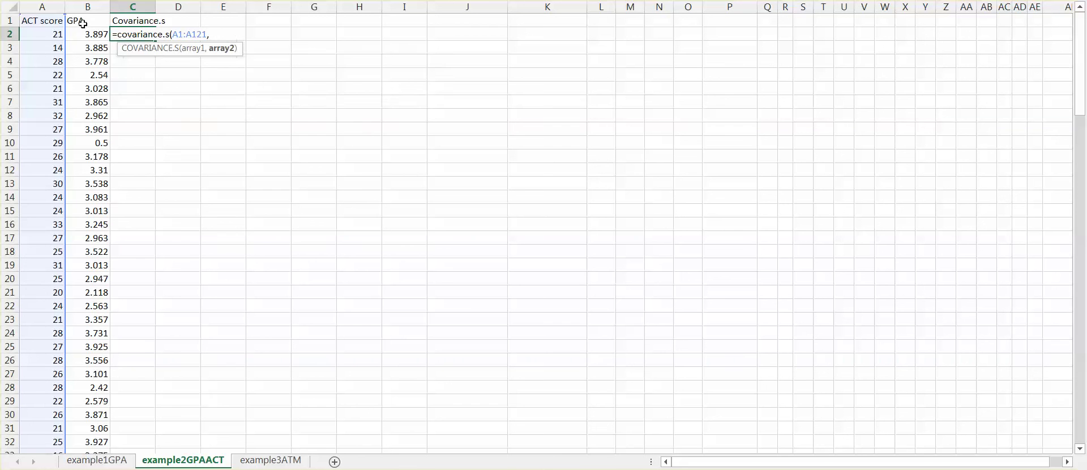
left_click(83, 23)
left_click_drag(83, 28, 86, 396)
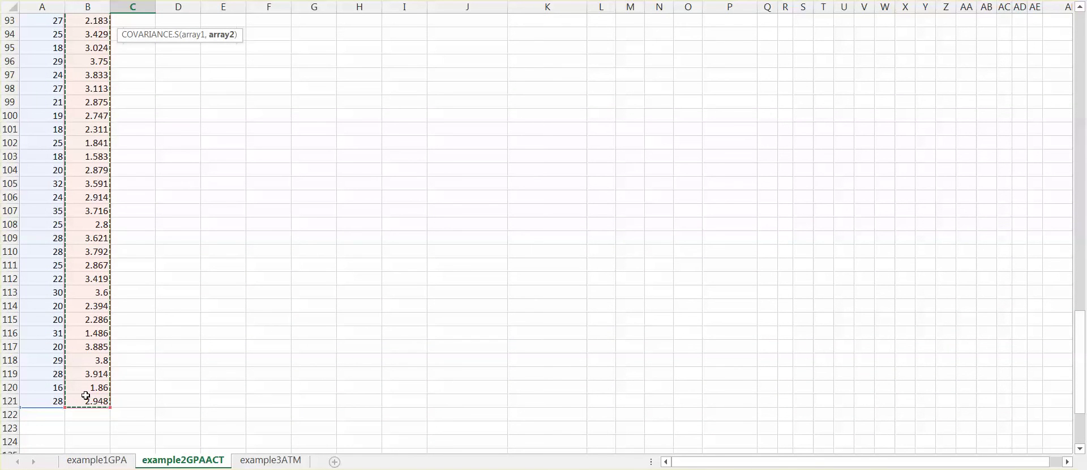
type(")")
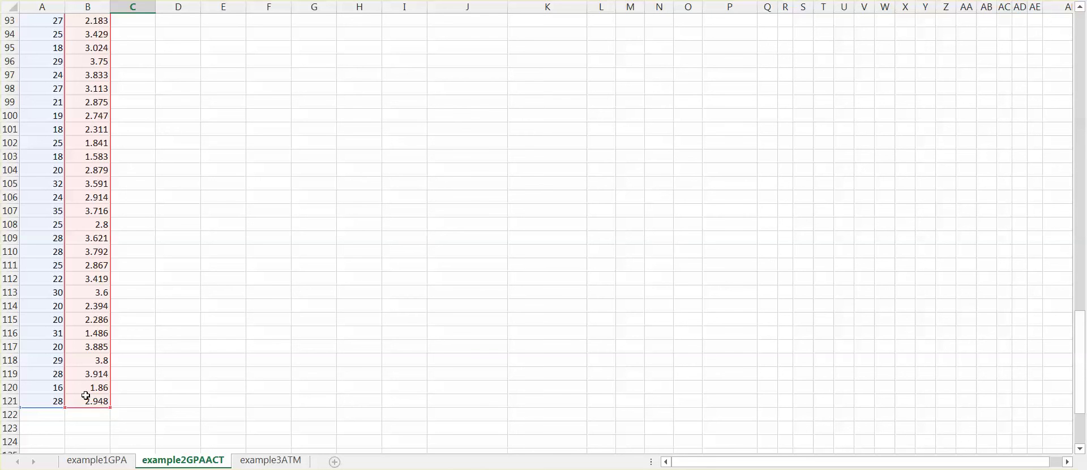
key("Return")
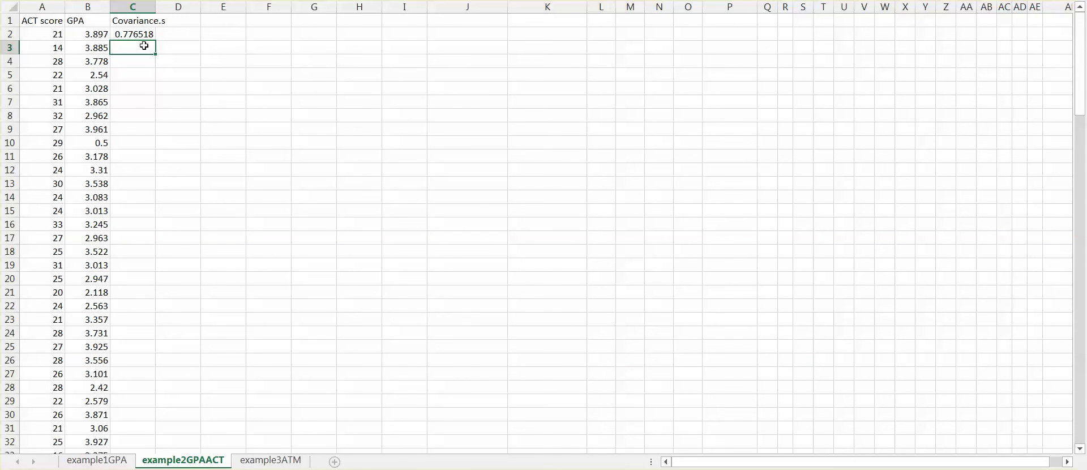
Enter the heading Correlation in cell E1.
left_click(219, 20)
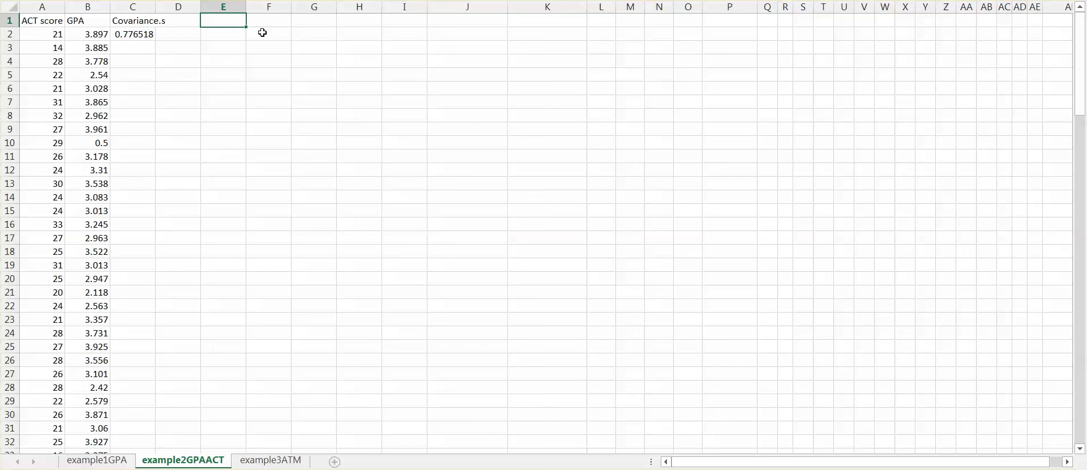
type("Correlation")
key("Return")
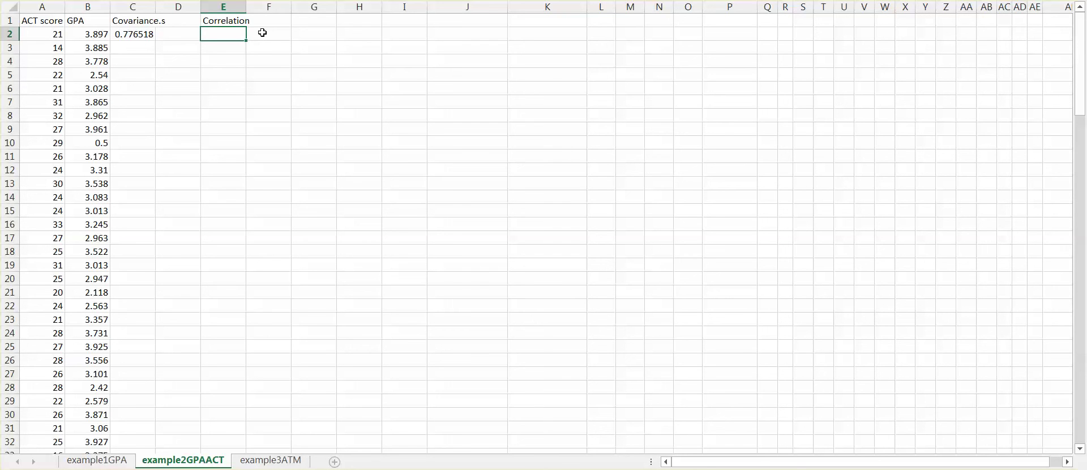
Calculate the correlation of ACT score and GPA in E2 with CORREL over A1:A121 and B1:B121.
type("=cor")
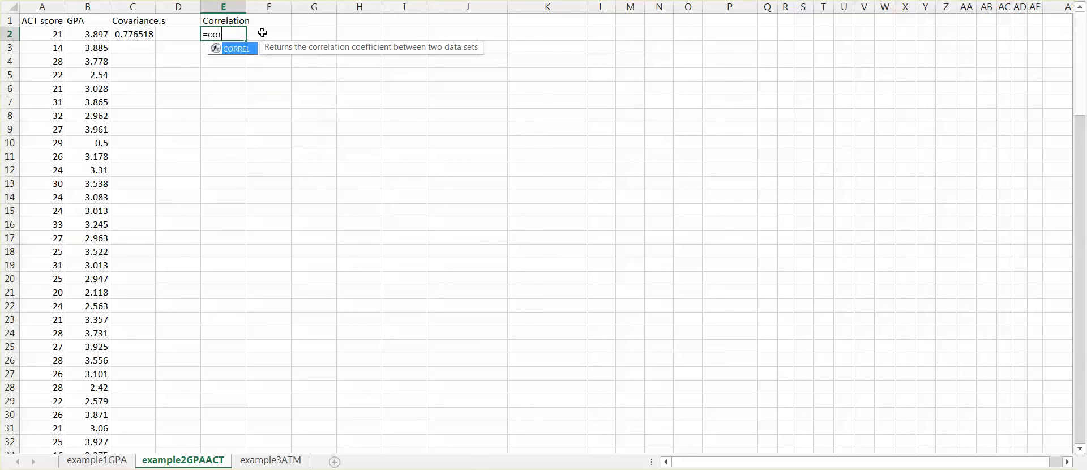
type("rel")
type("(")
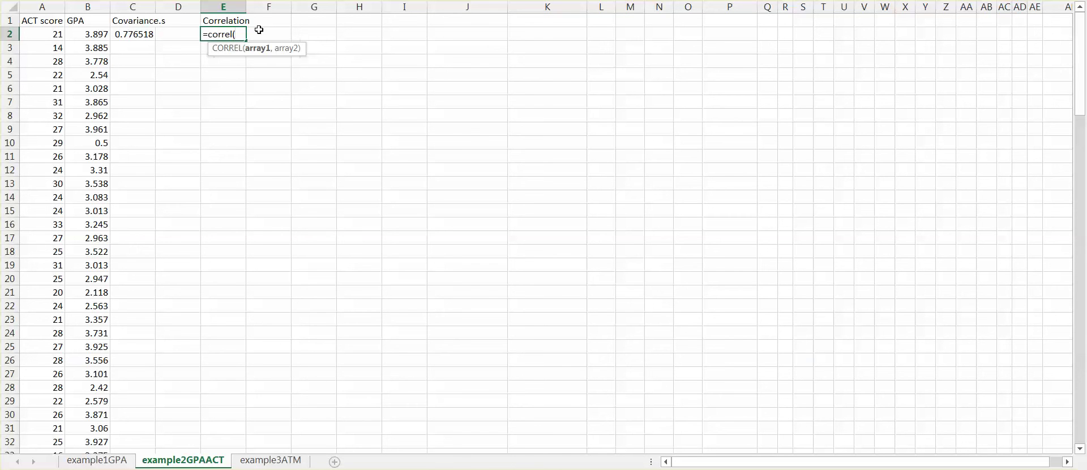
left_click(34, 24)
left_click_drag(35, 23, 53, 429)
type(",")
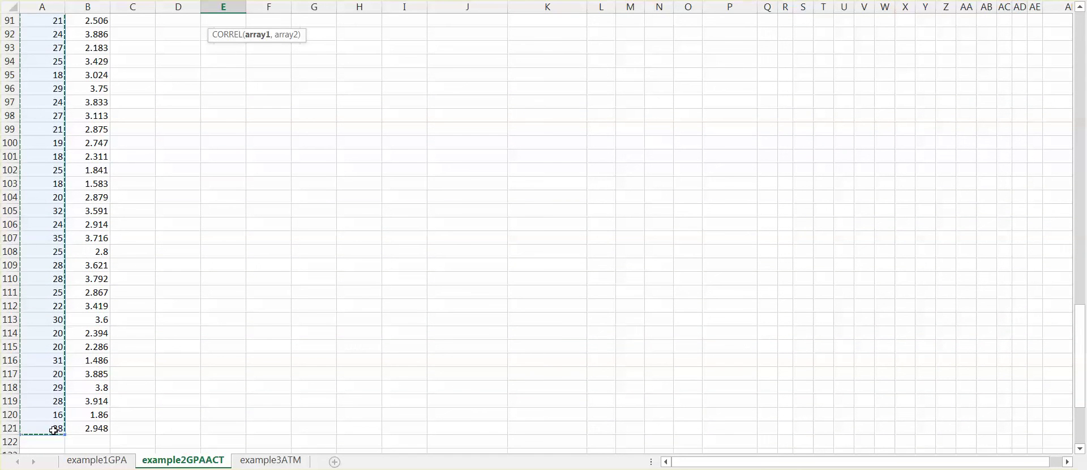
scroll(53, 430, "up", 20)
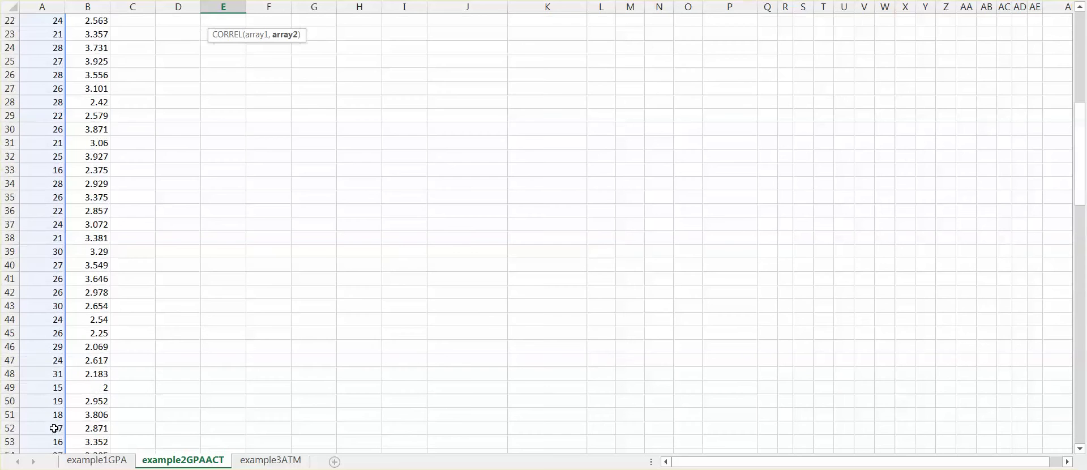
scroll(54, 429, "up", 1)
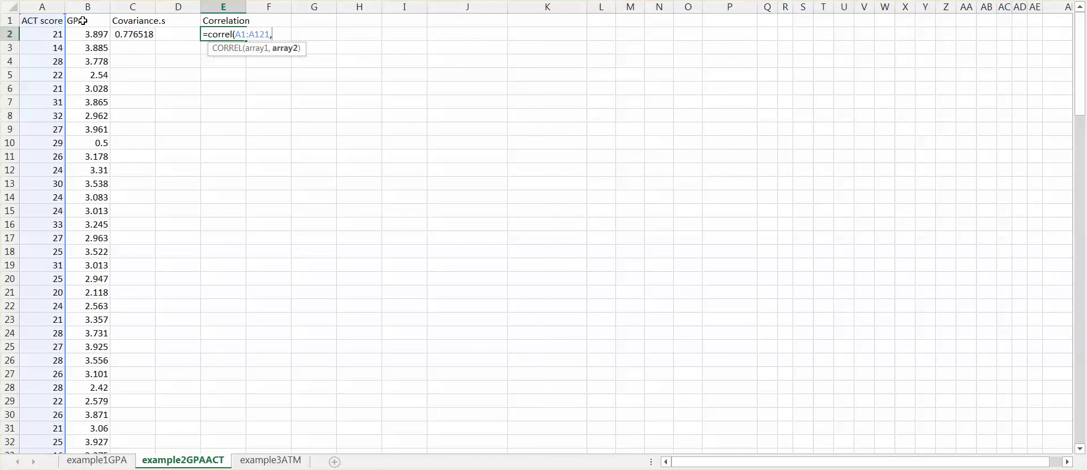
left_click_drag(83, 21, 91, 425)
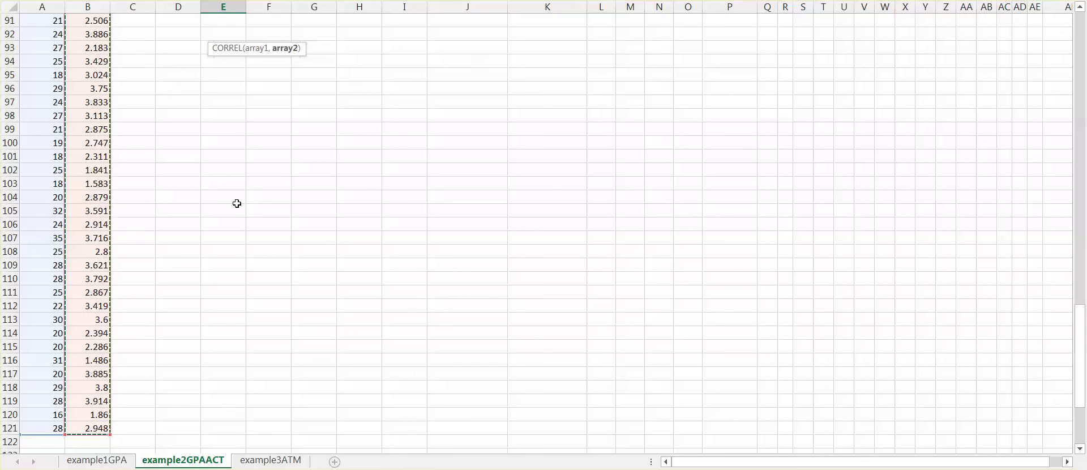
type(")")
key("Return")
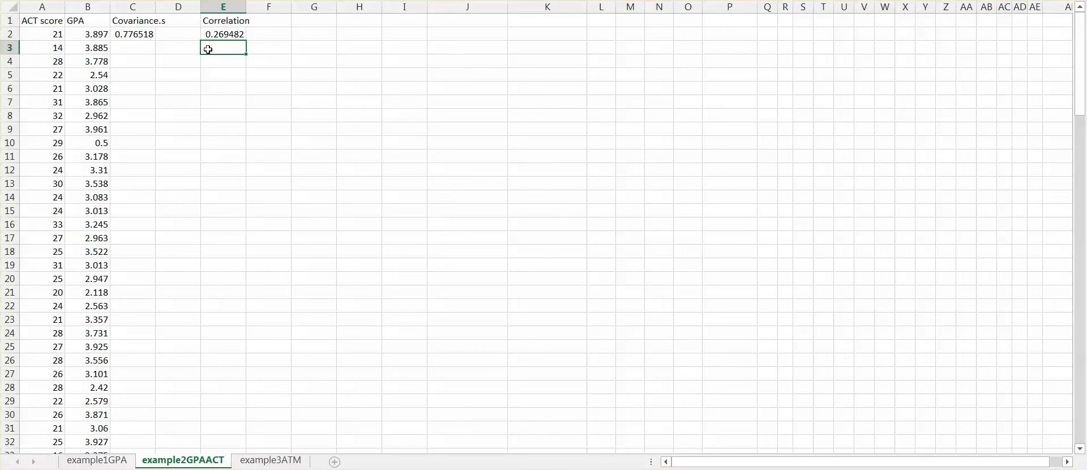
left_click(140, 36)
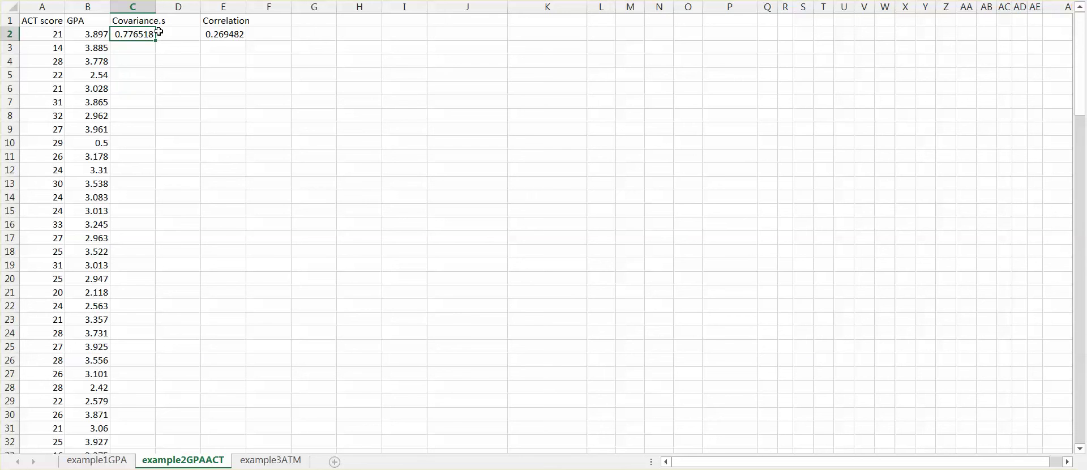
left_click(228, 34)
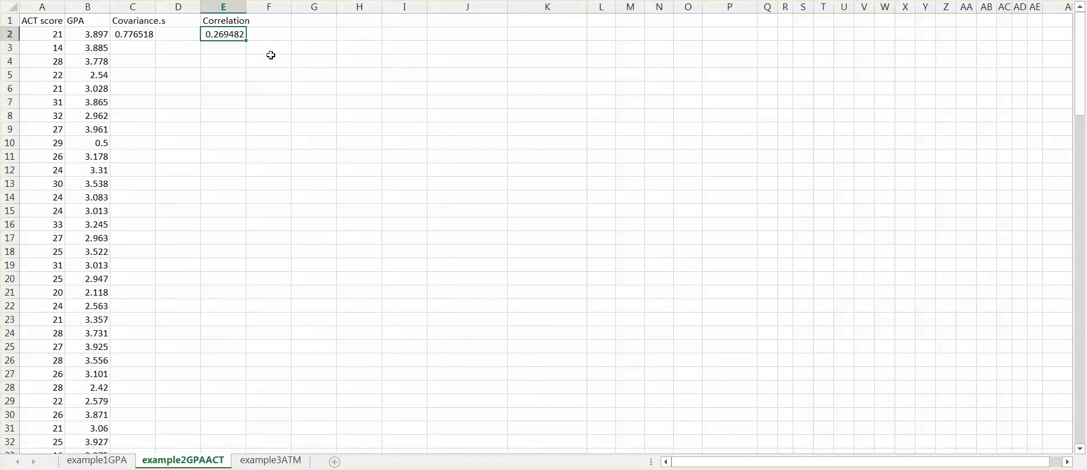
left_click(130, 32)
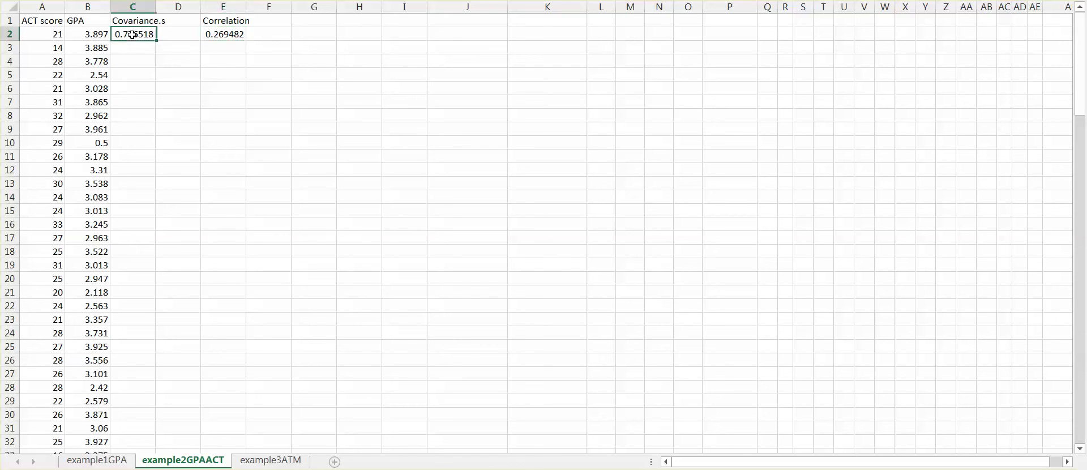
left_click(224, 34)
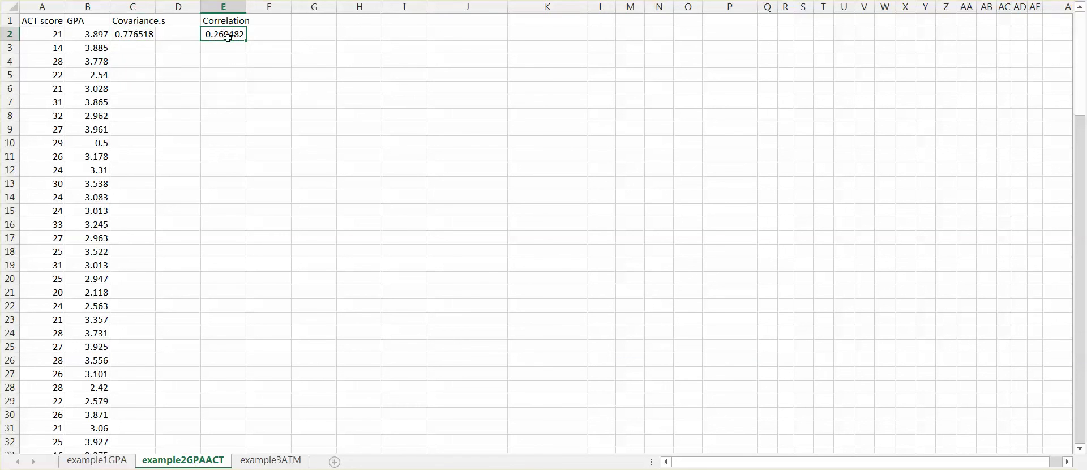